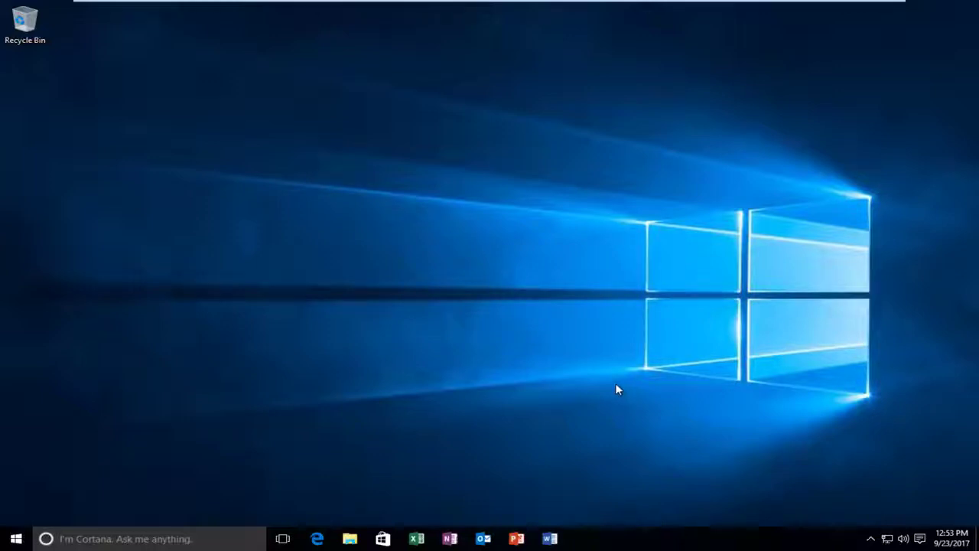
- Search the Start menu for 'device manager' and launch Device Manager from the results
left_click(16, 539)
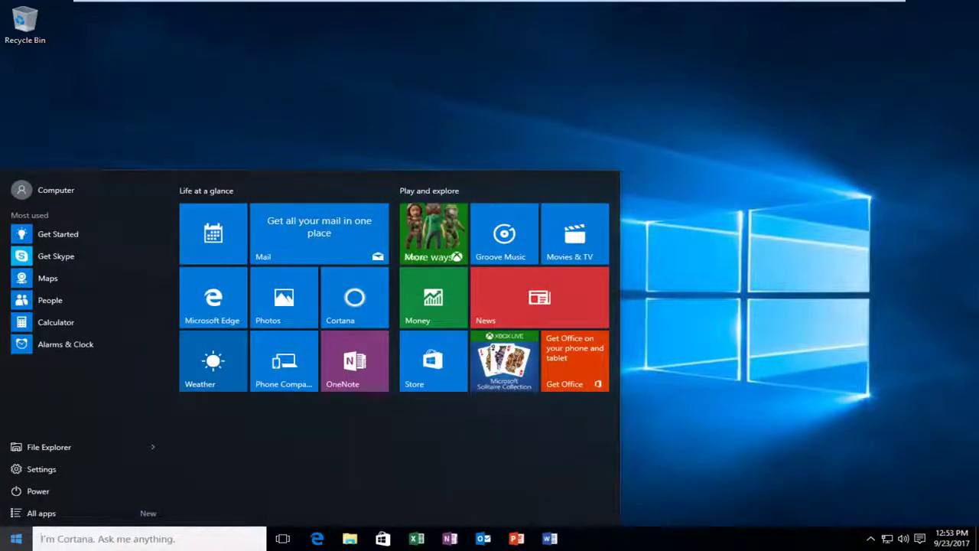
type("d")
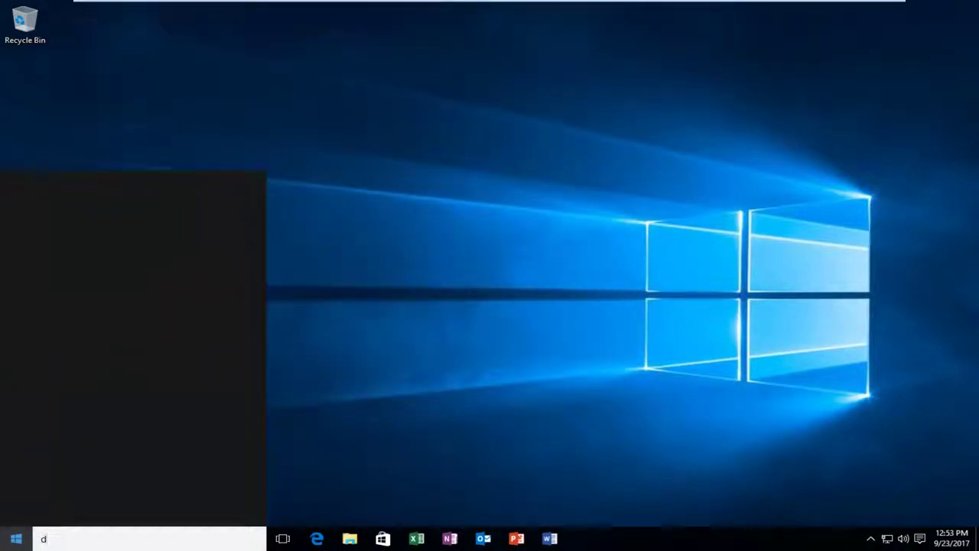
type("e")
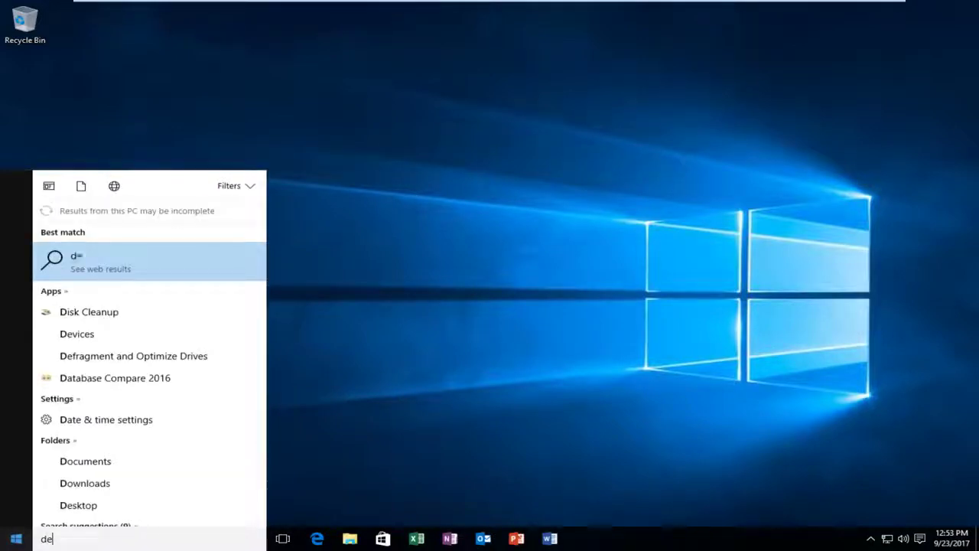
type("vice manager")
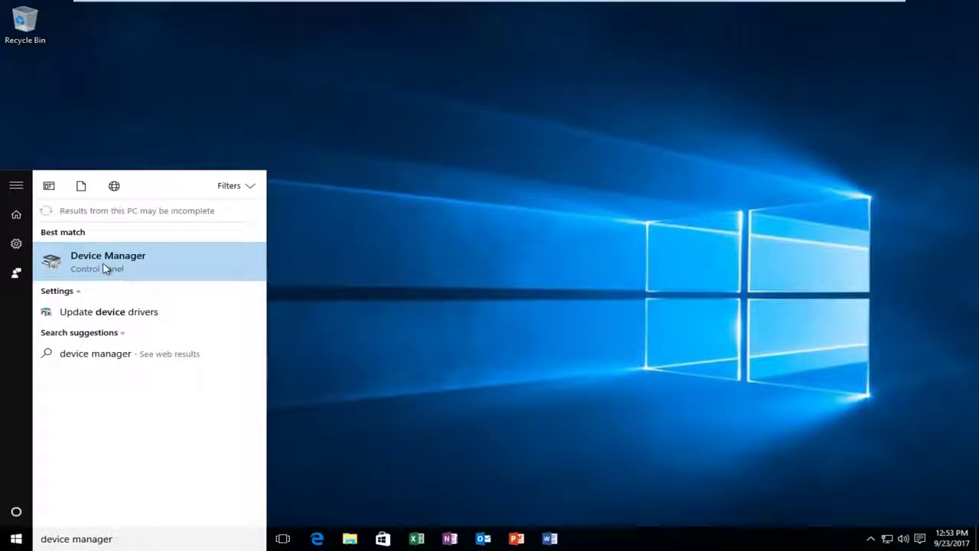
left_click(105, 264)
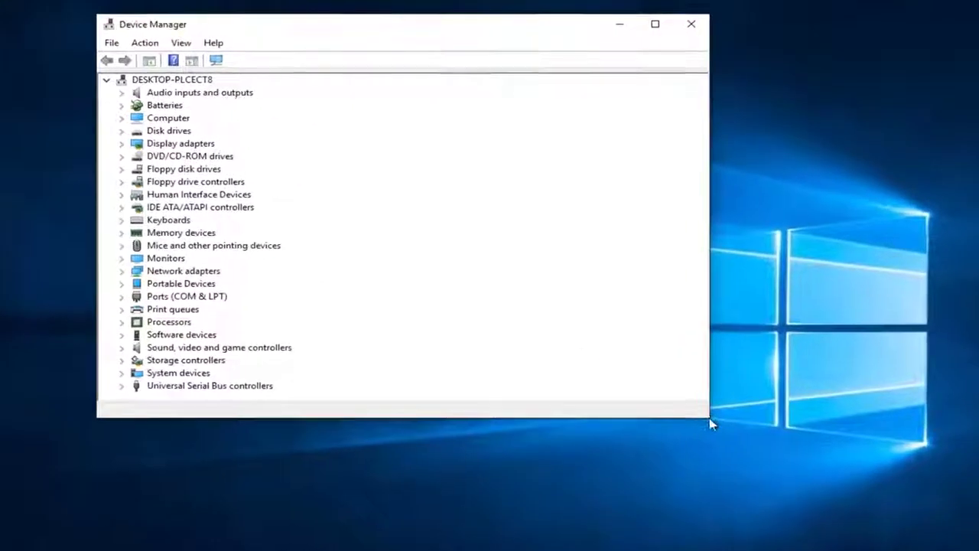
- Enlarge the Device Manager window and expand Mice and other pointing devices to show the VMware devices
left_click_drag(709, 418, 855, 515)
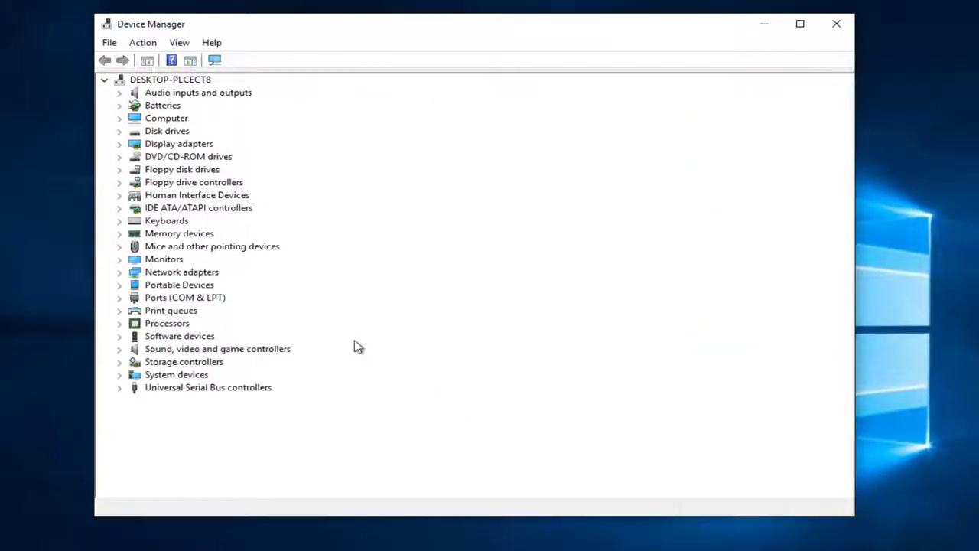
left_click(119, 246)
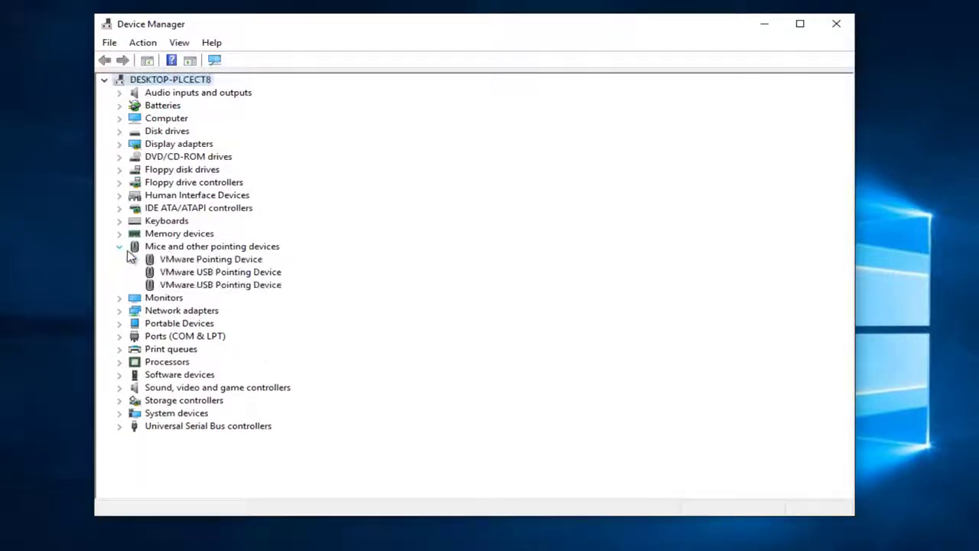
- Search automatically for an updated VMware Pointing Device driver
right_click(187, 261)
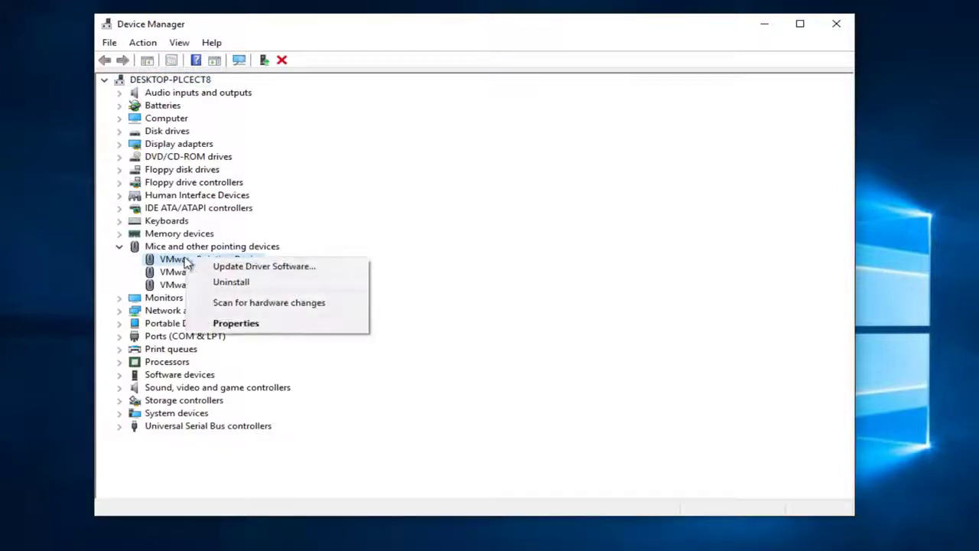
left_click(211, 265)
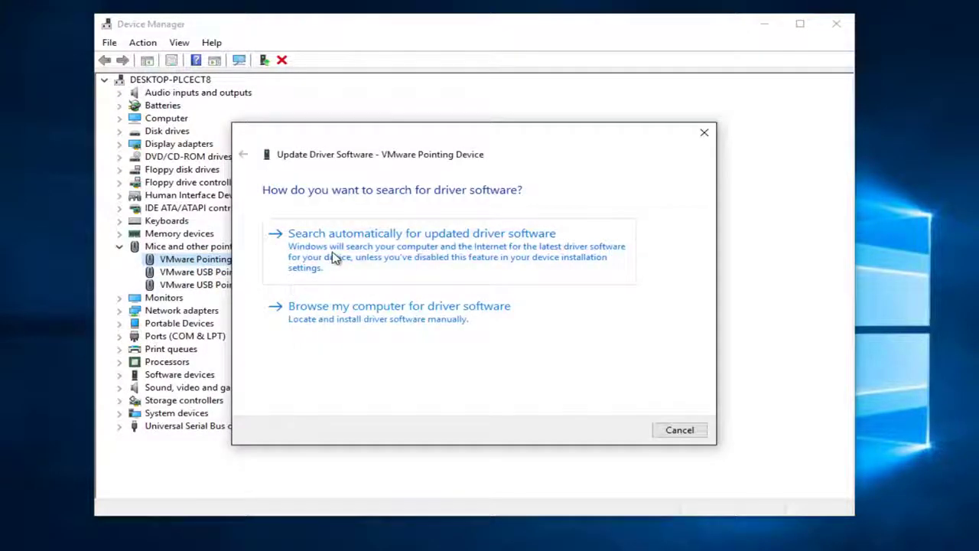
left_click(370, 254)
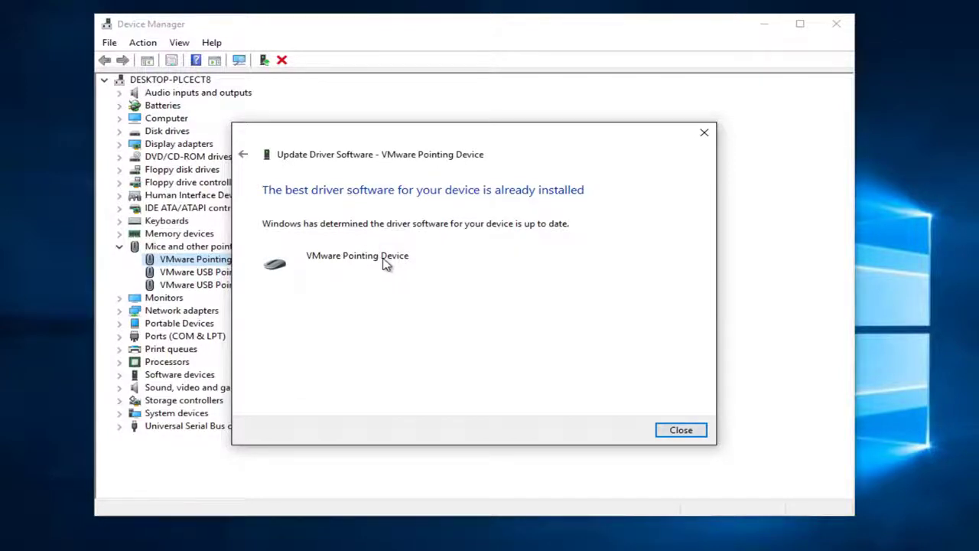
- Look at the Browse my computer for driver software option, then close the update wizard
left_click(243, 156)
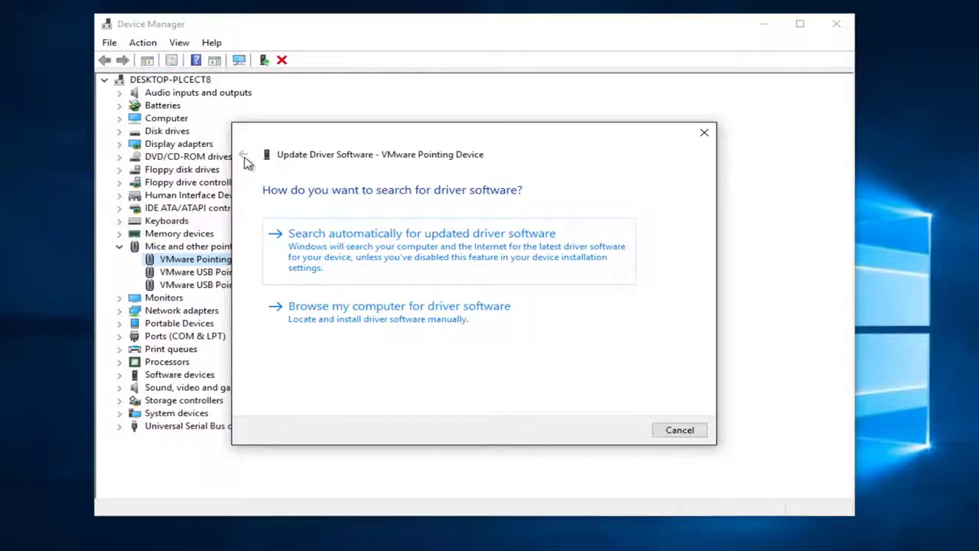
left_click(380, 316)
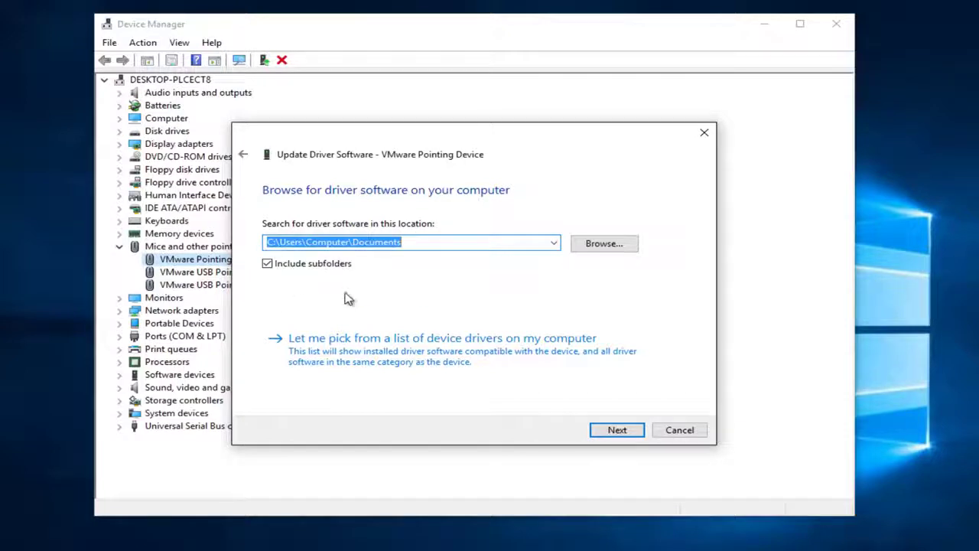
left_click(245, 155)
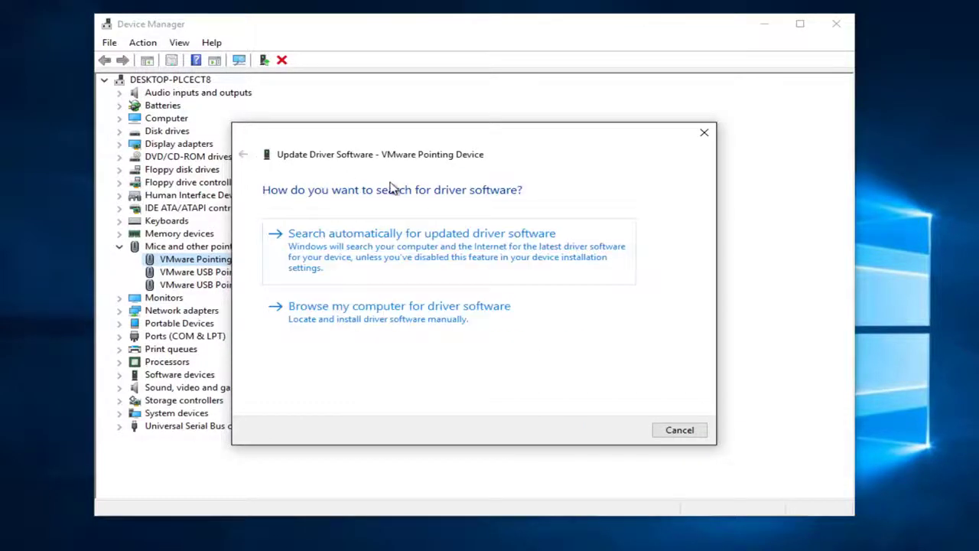
left_click(704, 132)
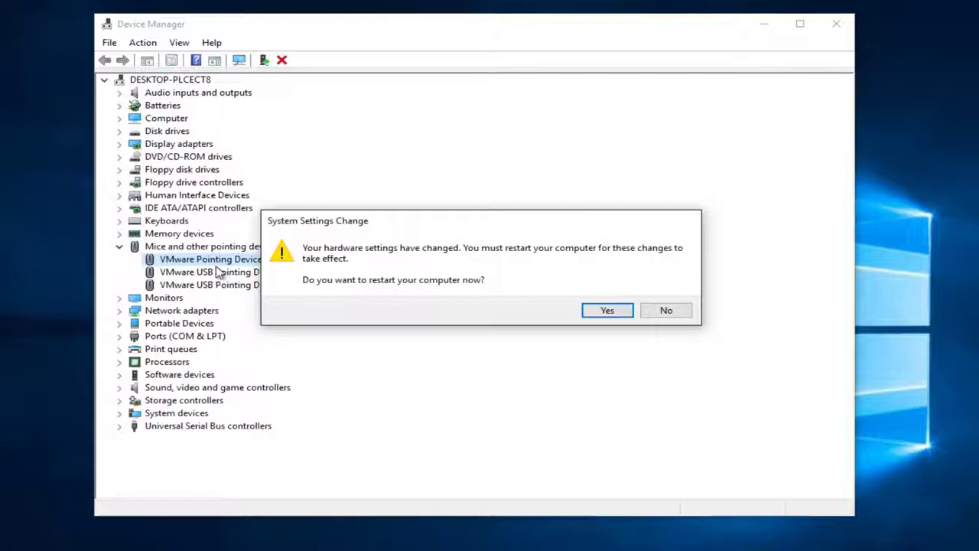
- Decline the restart prompt with No and close Device Manager
left_click(665, 312)
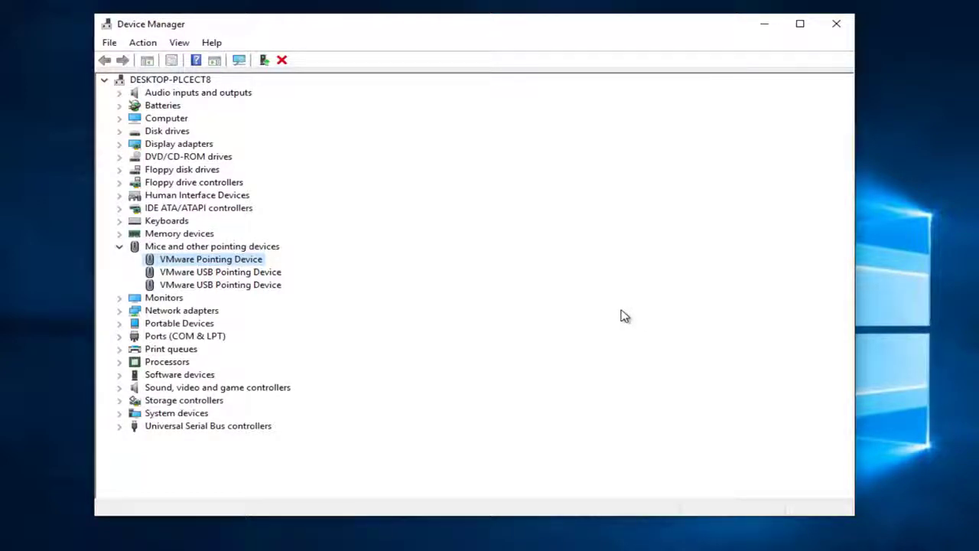
left_click(835, 26)
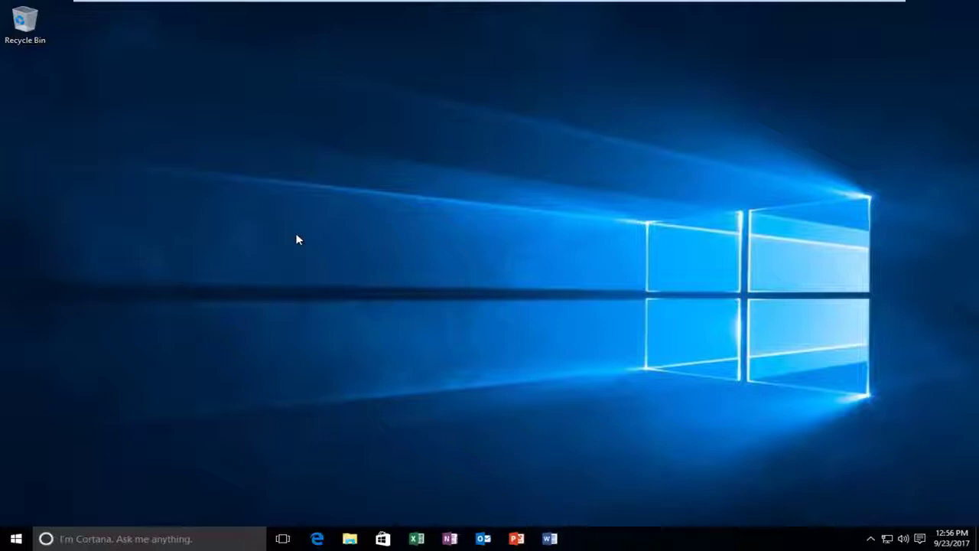
- Launch Task Manager from the taskbar's context menu
right_click(597, 541)
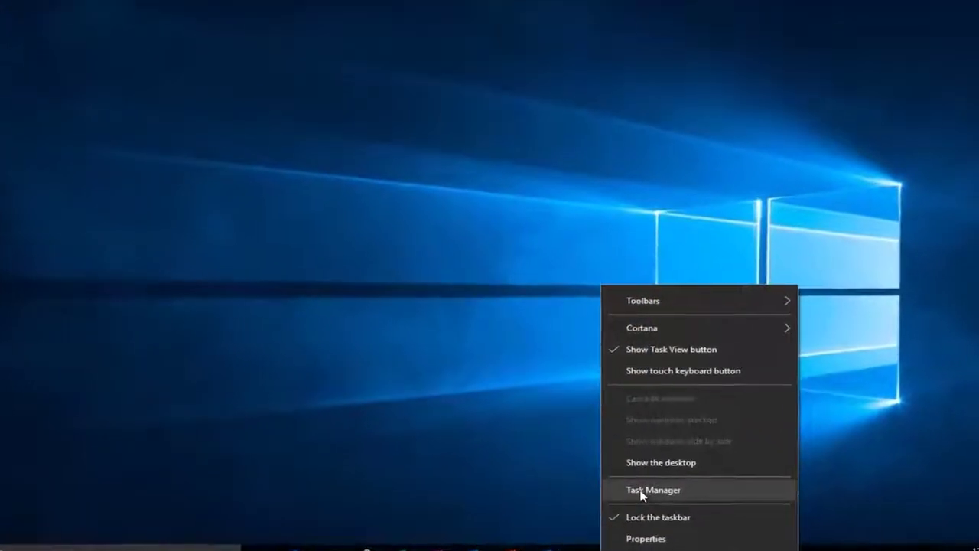
left_click(641, 491)
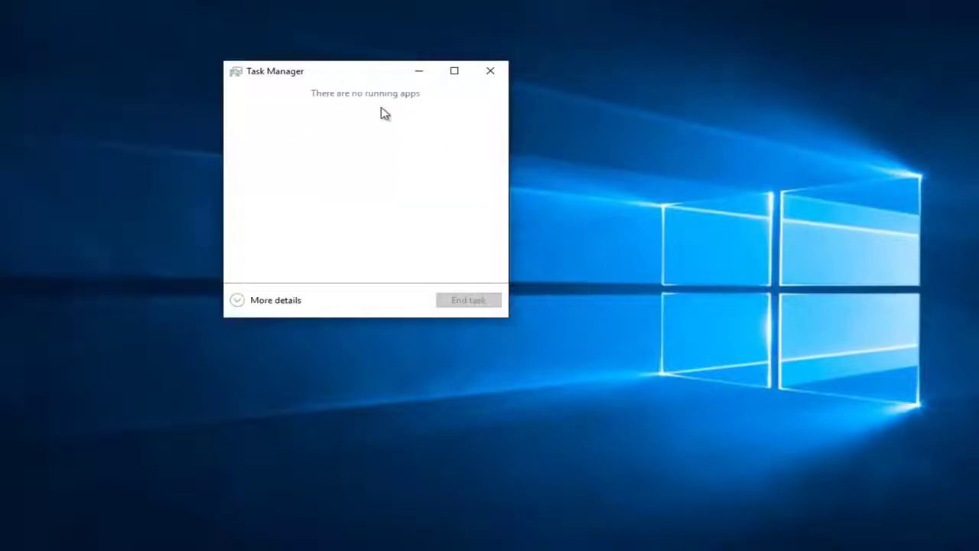
- Expand Task Manager to More details and bring up the Microsoft Skype process's context menu
left_click(257, 306)
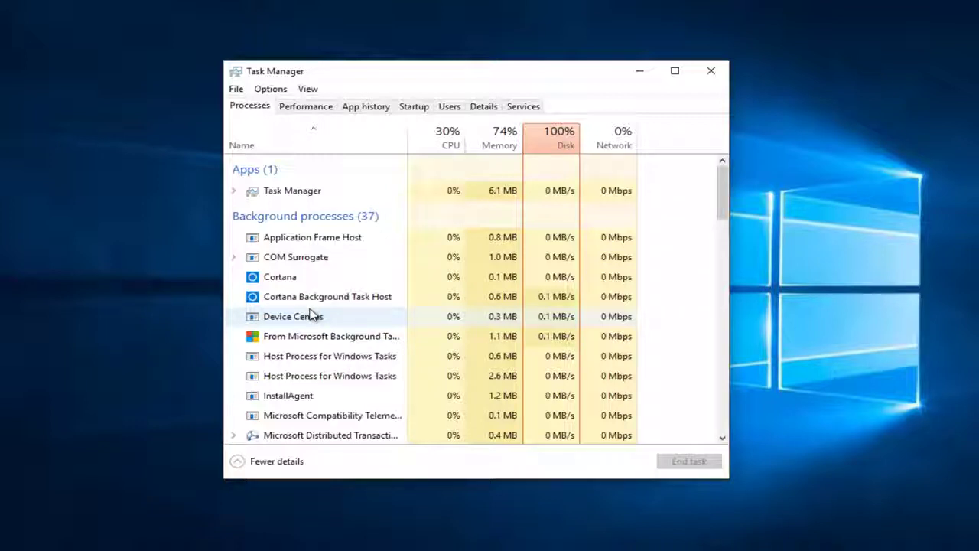
left_click(282, 277)
left_click(284, 372)
right_click(283, 373)
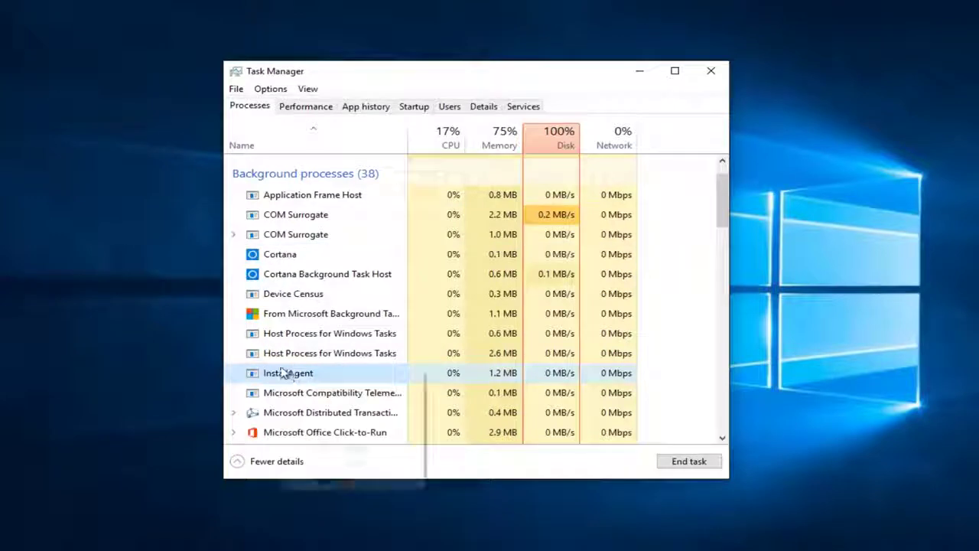
- In SkypeHost Properties, enable Windows 8 compatibility mode, then Apply and OK
left_click(334, 479)
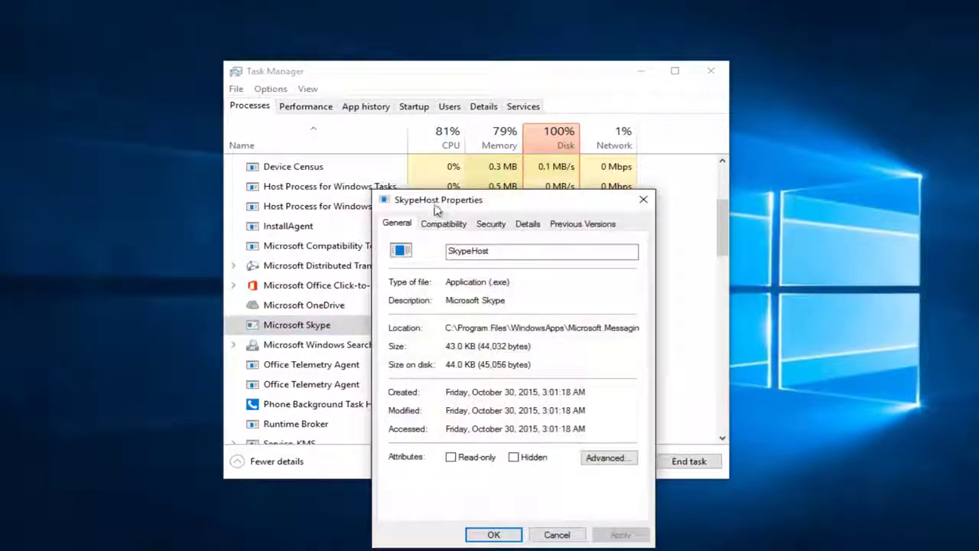
left_click_drag(405, 201, 364, 95)
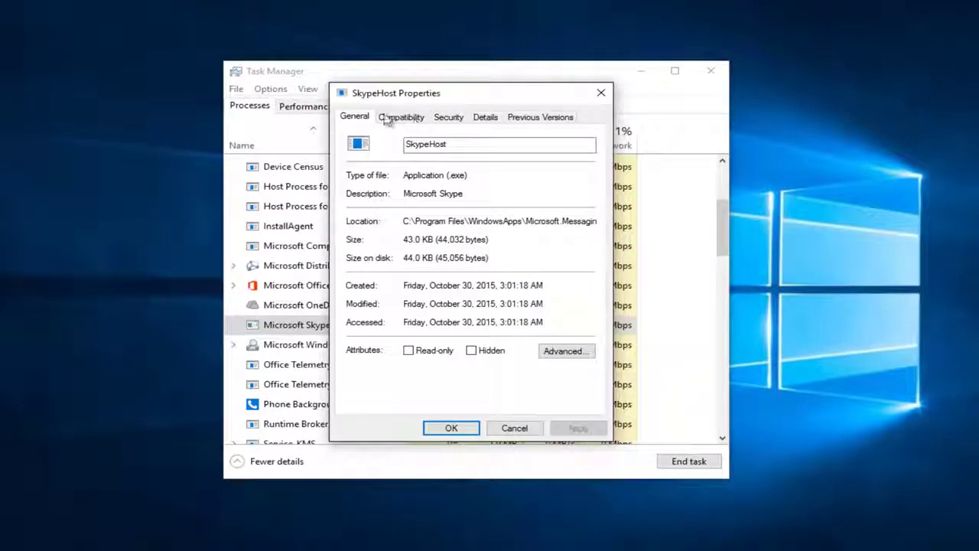
left_click(401, 118)
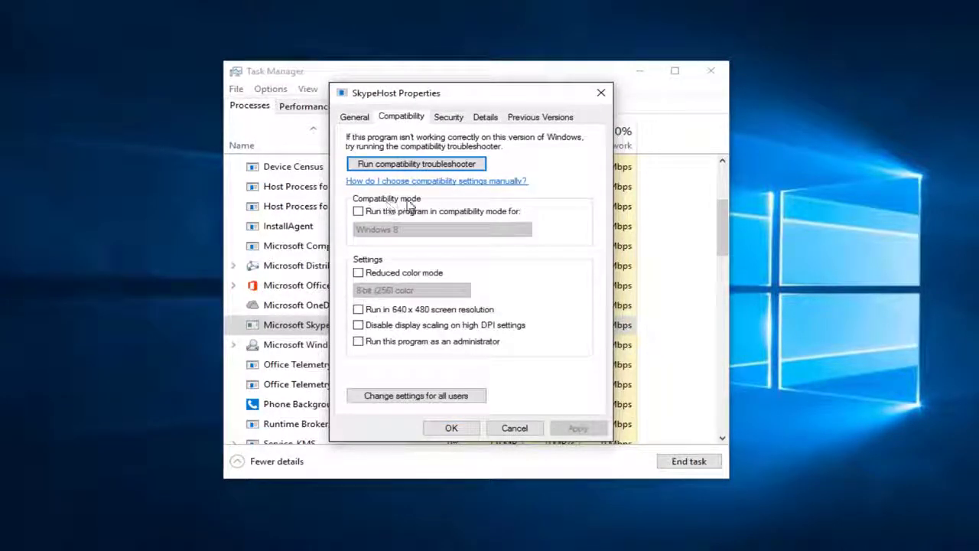
left_click(359, 214)
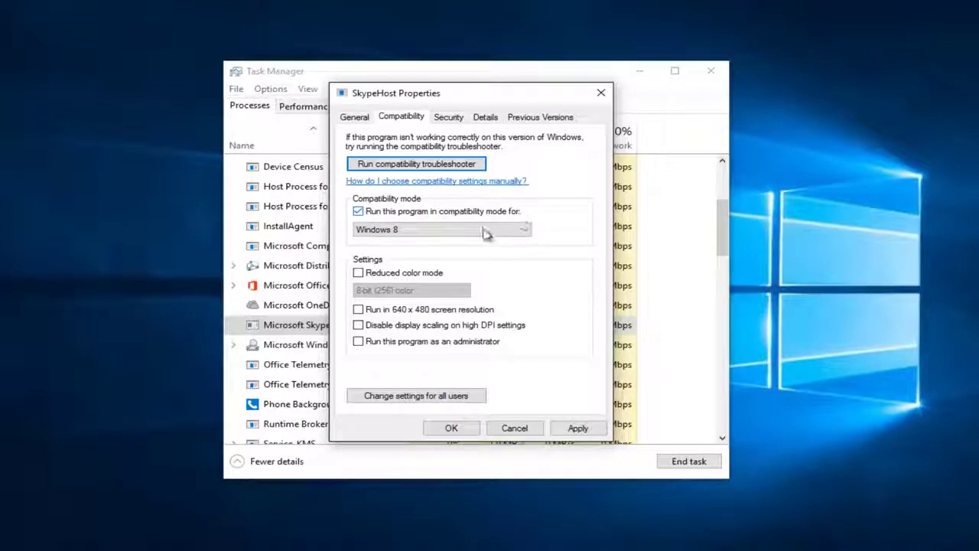
left_click(435, 231)
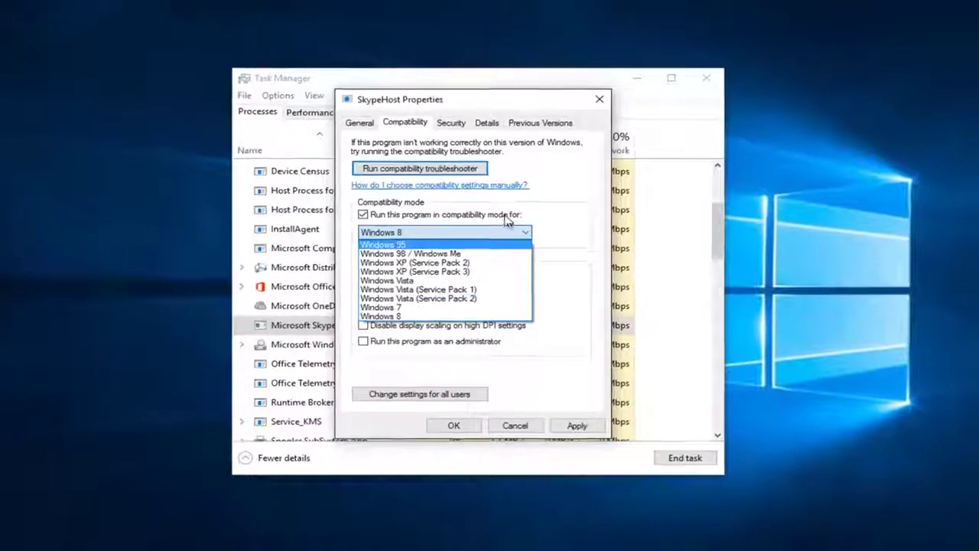
left_click(520, 205)
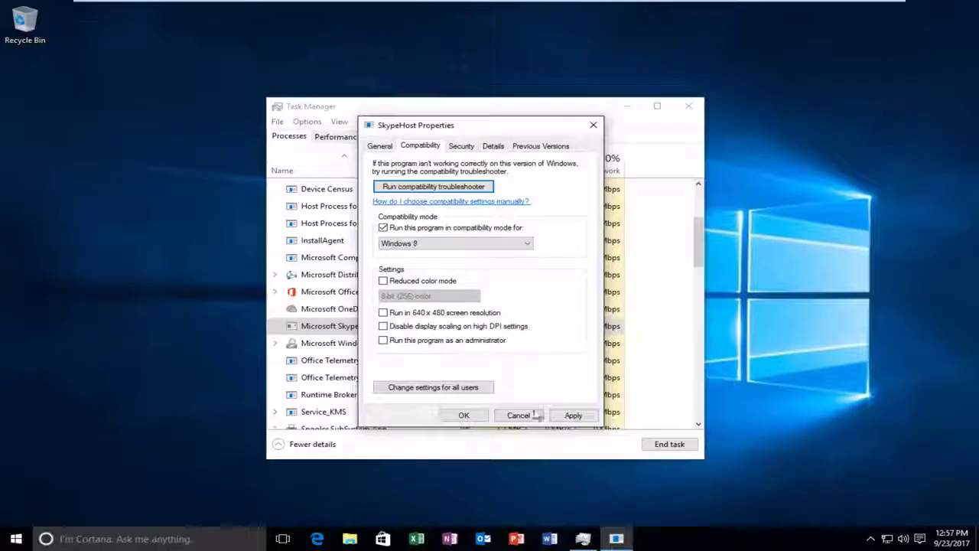
left_click(573, 416)
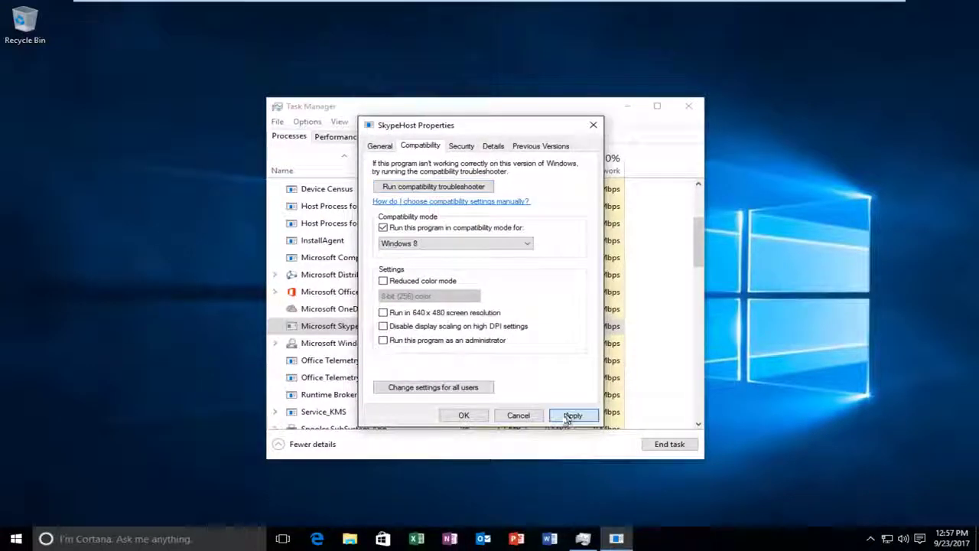
left_click(464, 415)
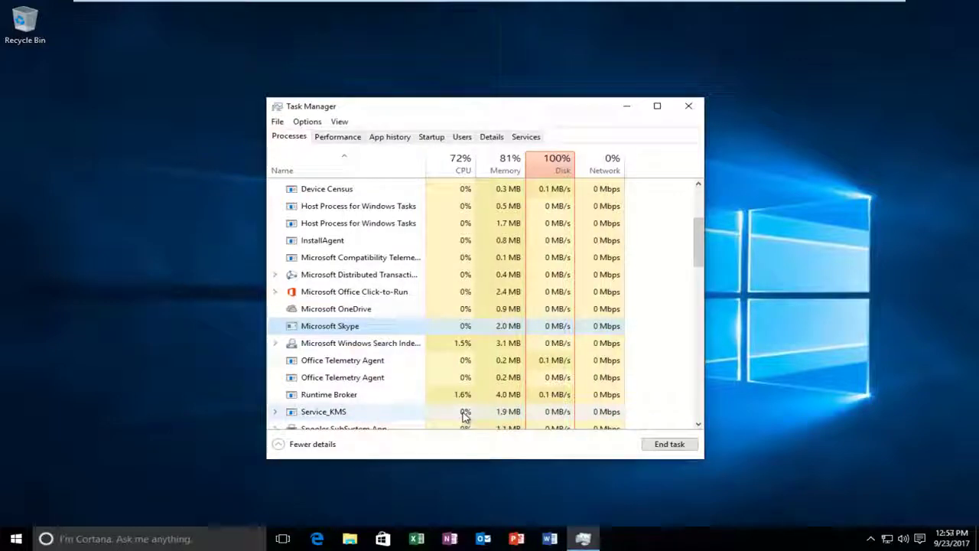
- Close the Task Manager window
left_click(688, 106)
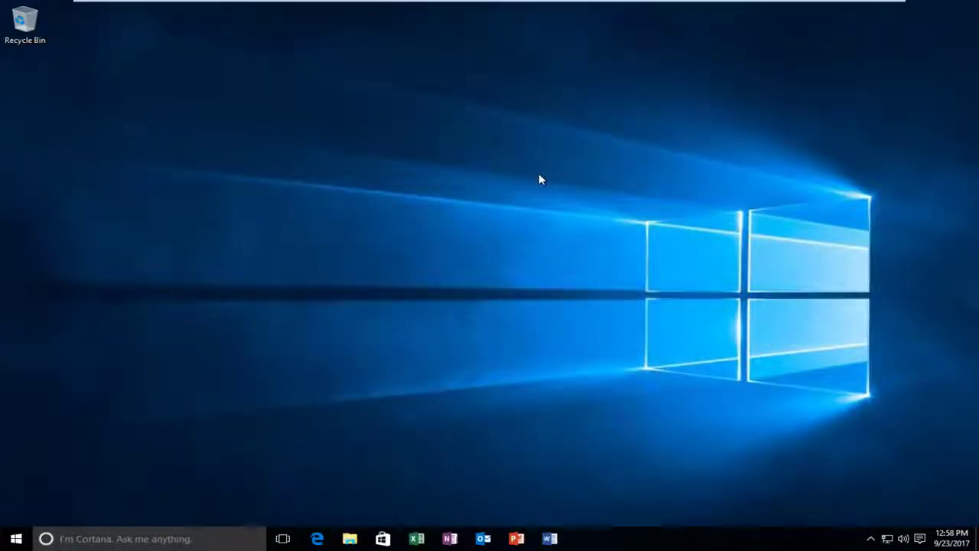